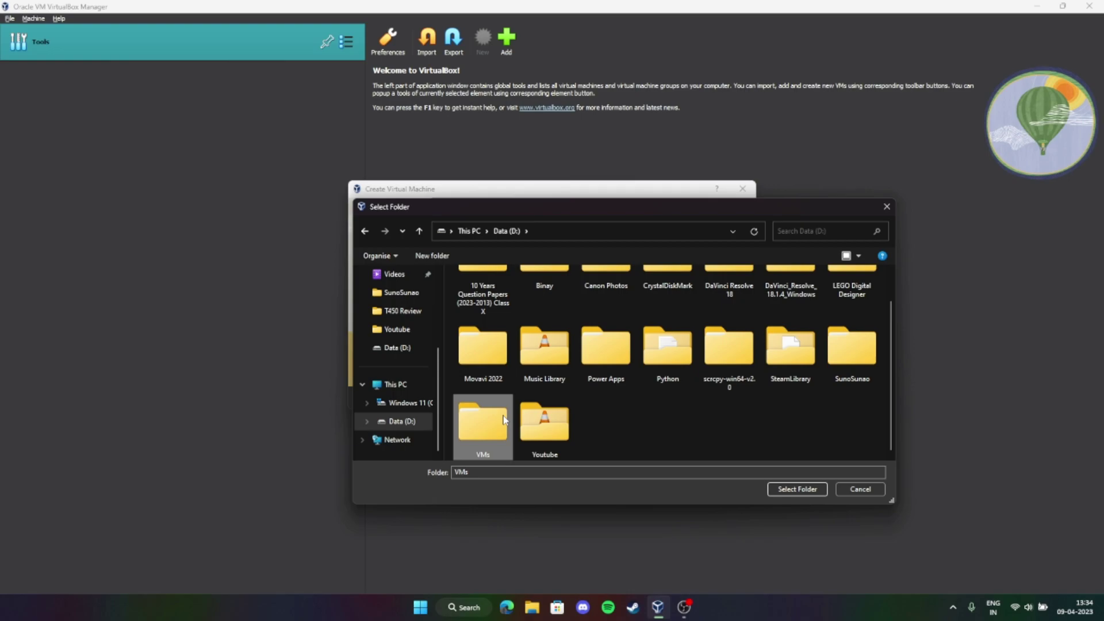
Place the new VM in D:\VMs\Zorin OS and attach the Zorin OS ISO image
{"action": "double_click", "coordinate": [503, 415]}
{"action": "left_click", "coordinate": [499, 292]}
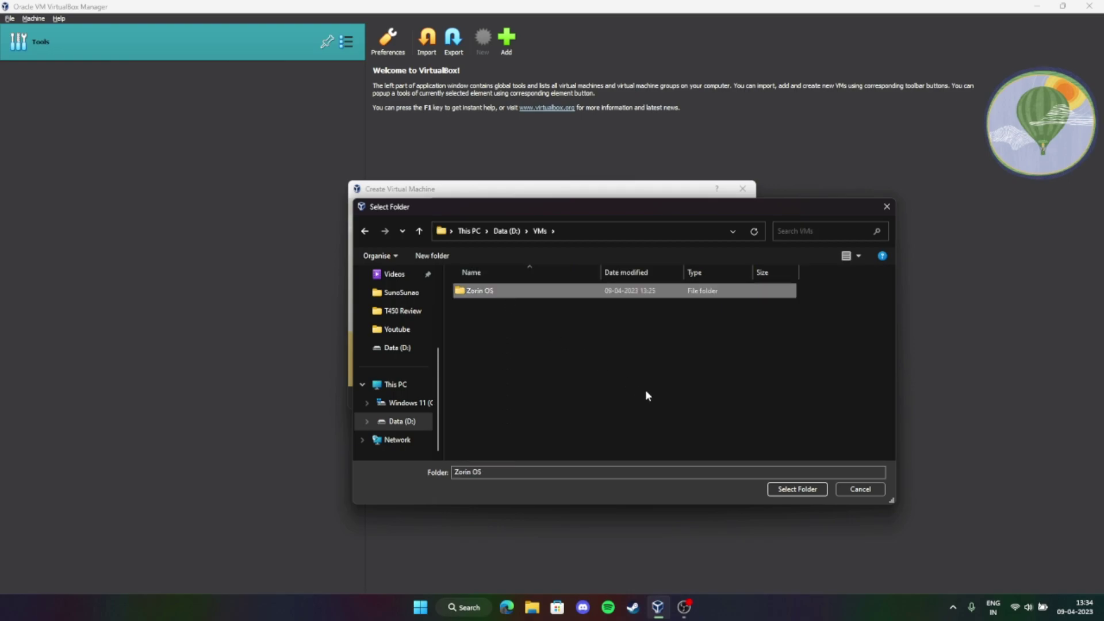
{"action": "left_click", "coordinate": [796, 488]}
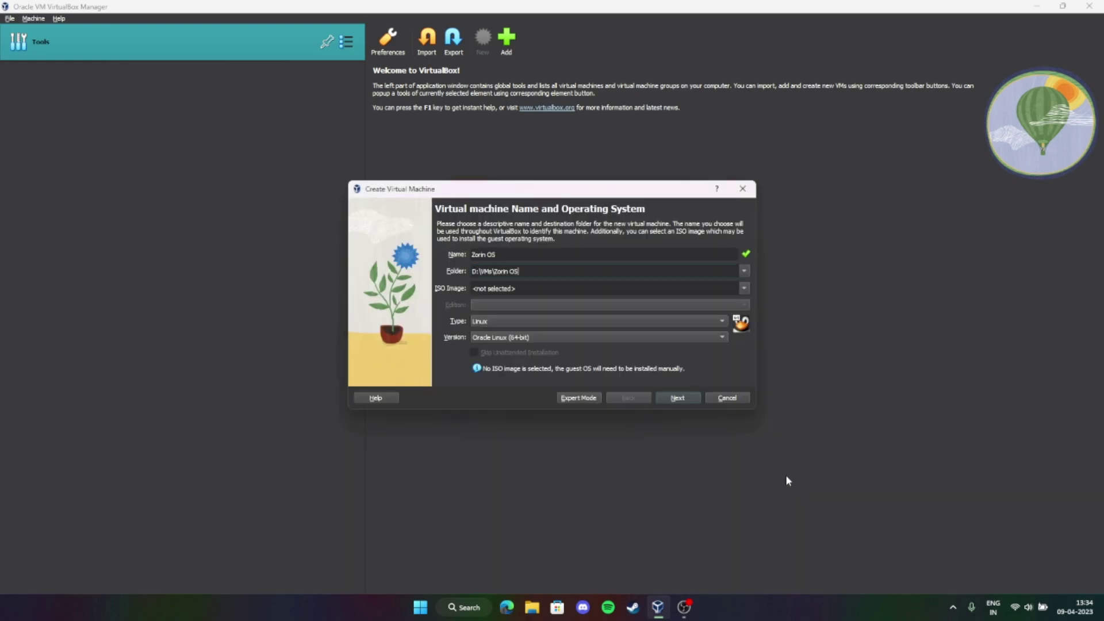
{"action": "left_click", "coordinate": [744, 288]}
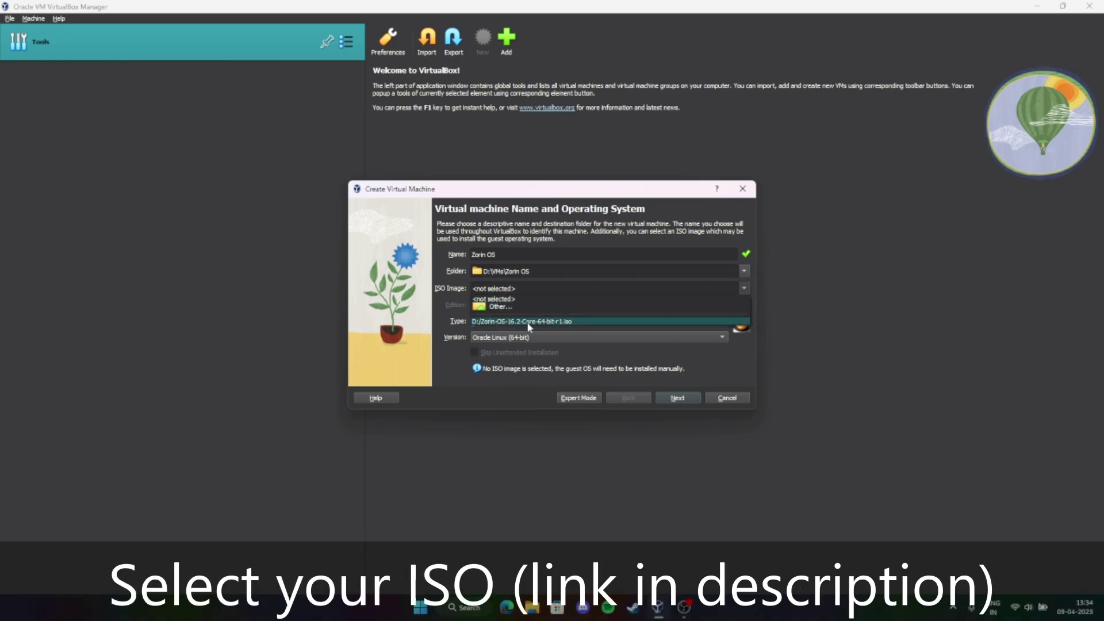
{"action": "left_click", "coordinate": [506, 307]}
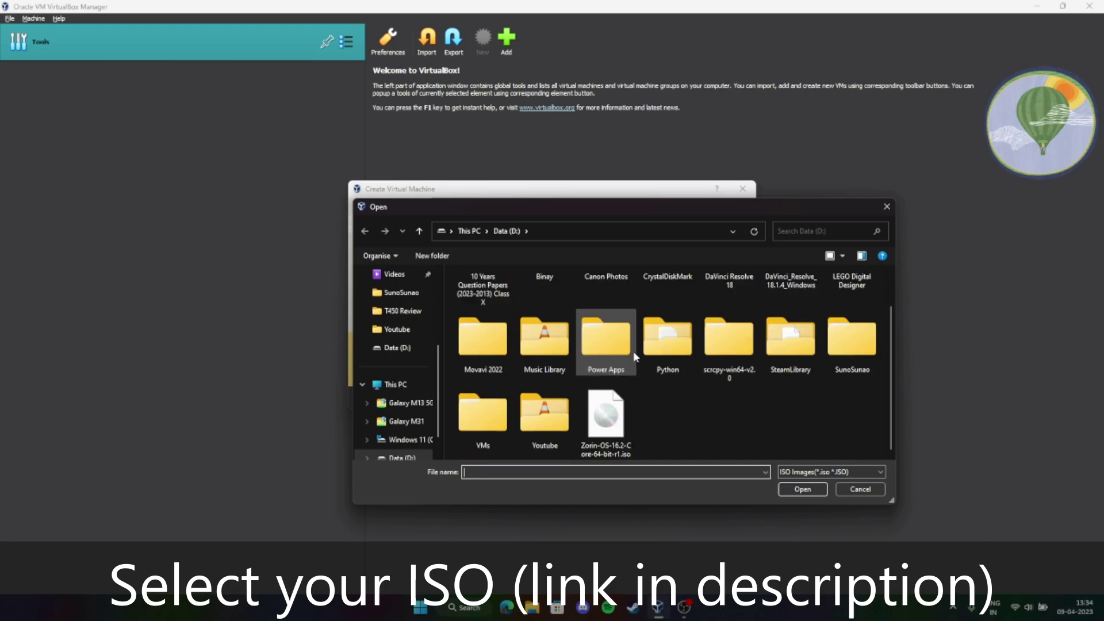
{"action": "double_click", "coordinate": [614, 416]}
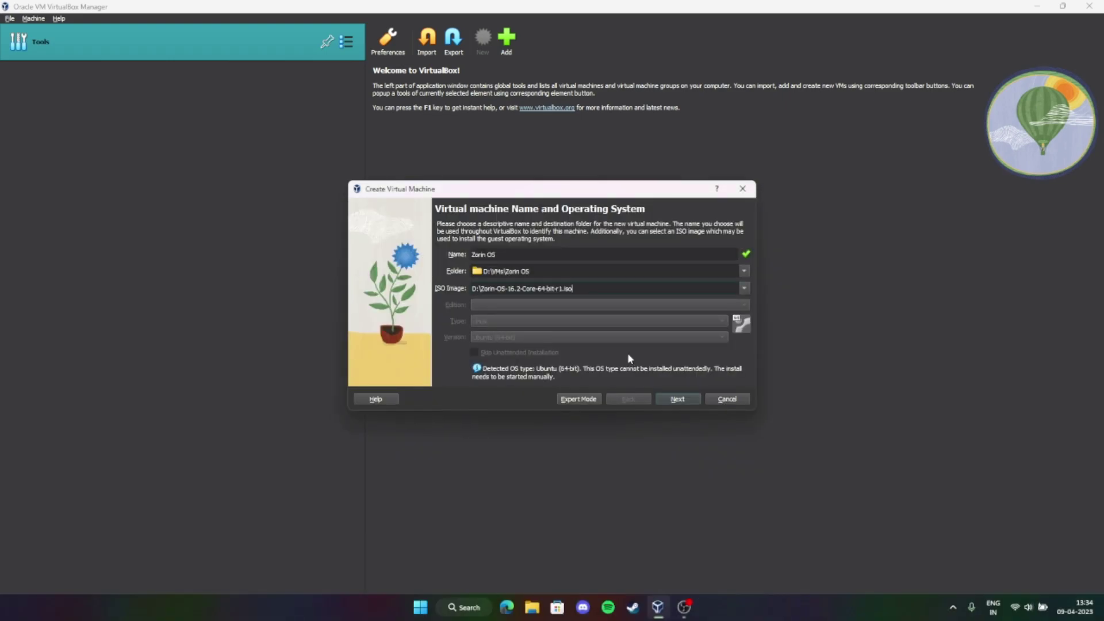
Keep 2048 MB RAM, 2 CPUs and a 25 GB virtual disk, and finish creating the VM
{"action": "left_click", "coordinate": [674, 401]}
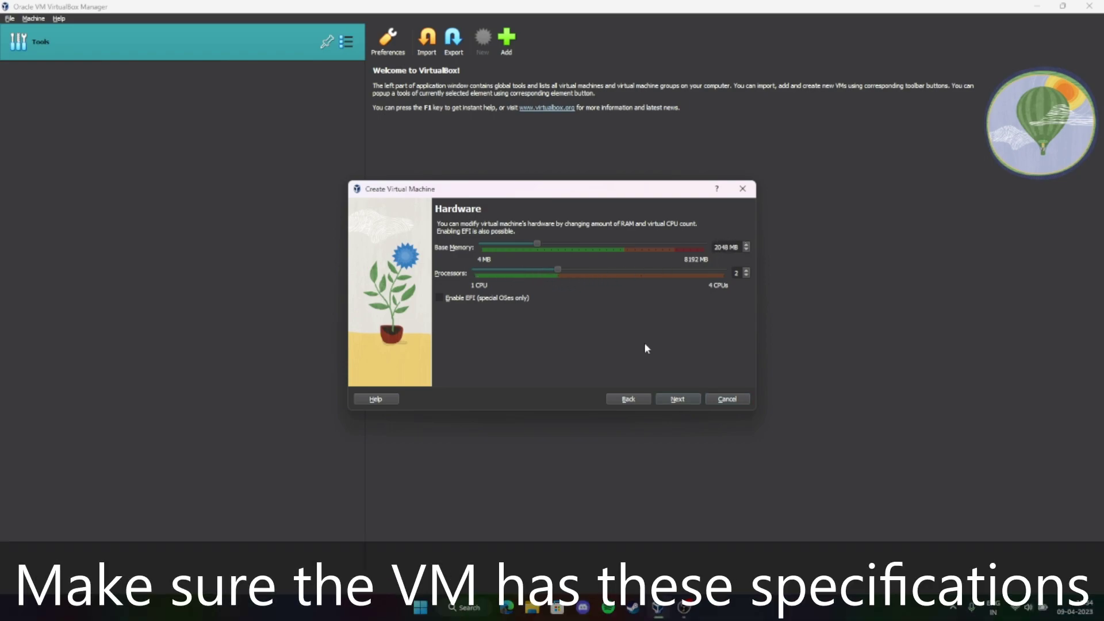
{"action": "left_click", "coordinate": [679, 399]}
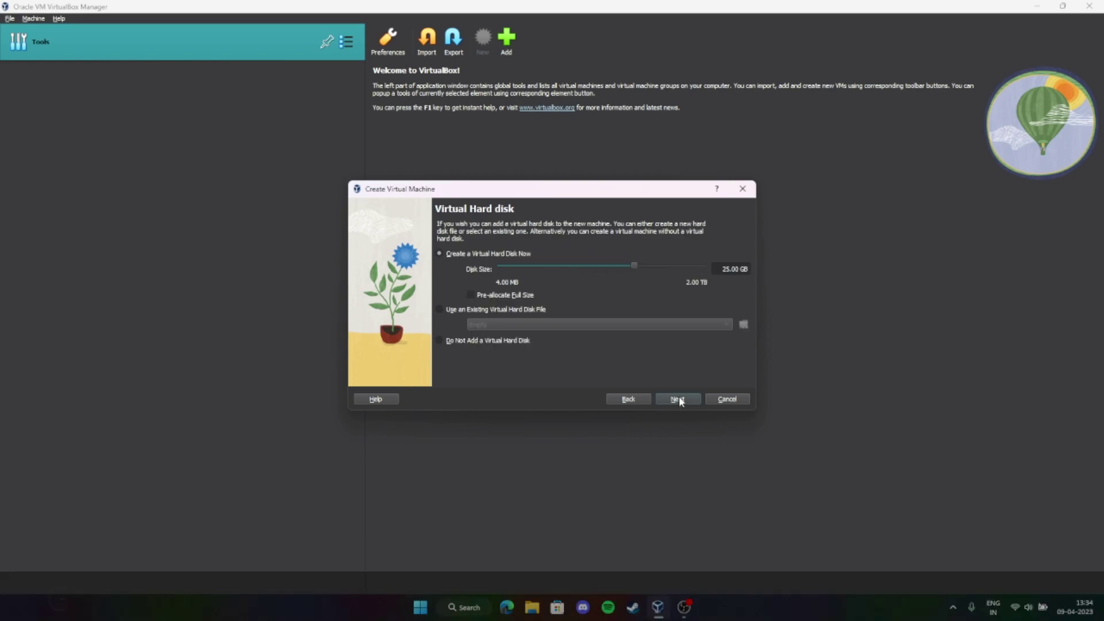
{"action": "left_click", "coordinate": [679, 399]}
{"action": "left_click", "coordinate": [678, 399]}
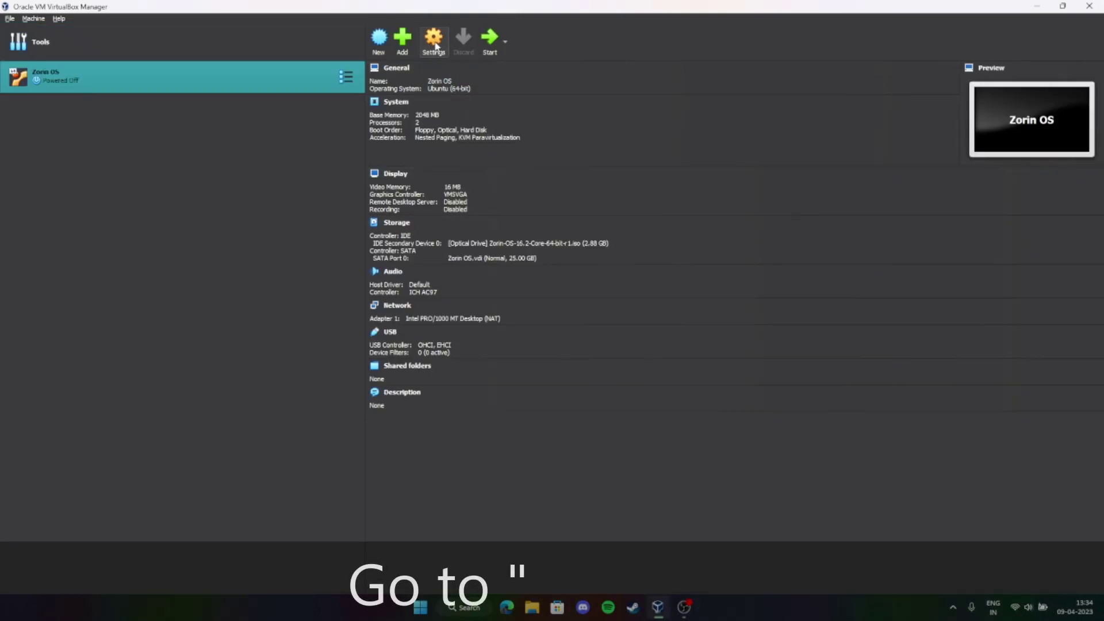
Set the Zorin OS machine's Display video memory to 128 MB and save the settings
{"action": "left_click", "coordinate": [434, 41]}
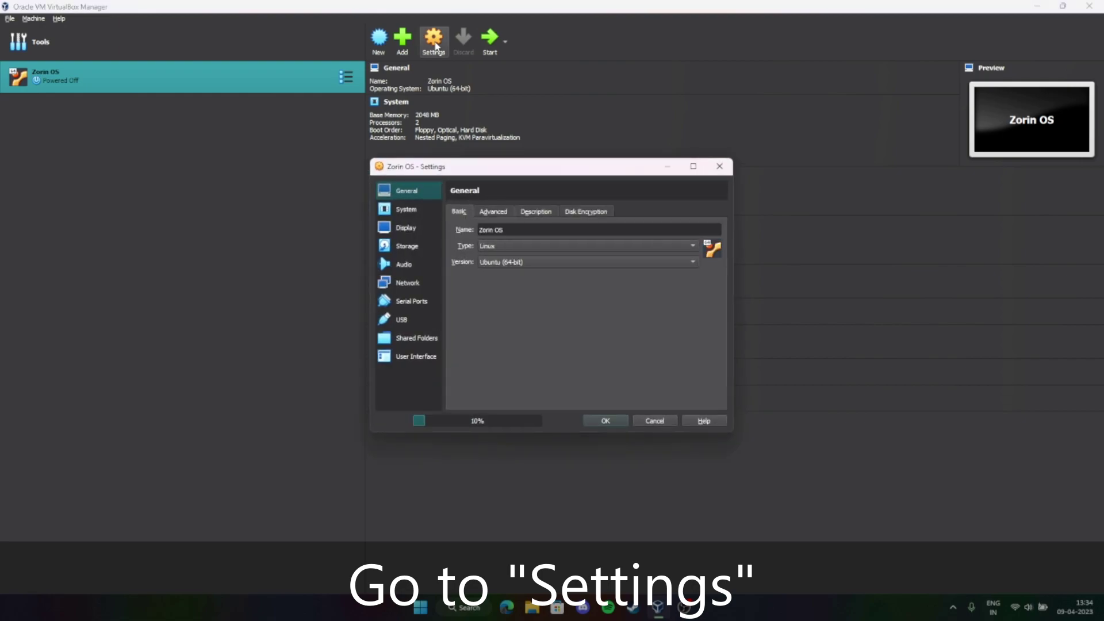
{"action": "left_click", "coordinate": [406, 227]}
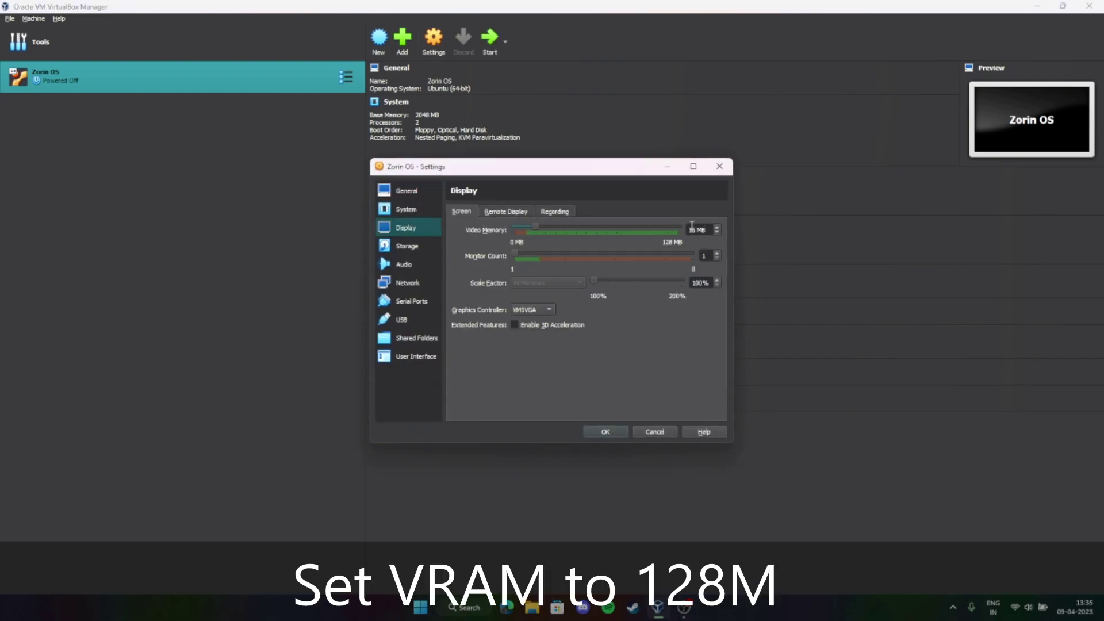
{"action": "left_click_drag", "start_coordinate": [534, 228], "coordinate": [679, 229]}
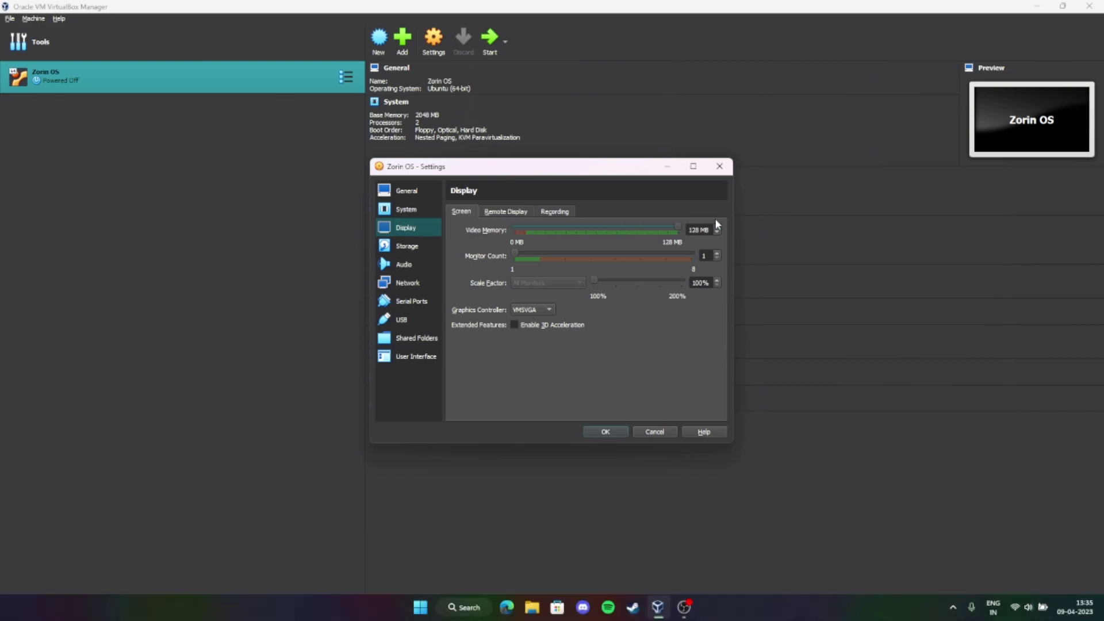
{"action": "left_click", "coordinate": [588, 434]}
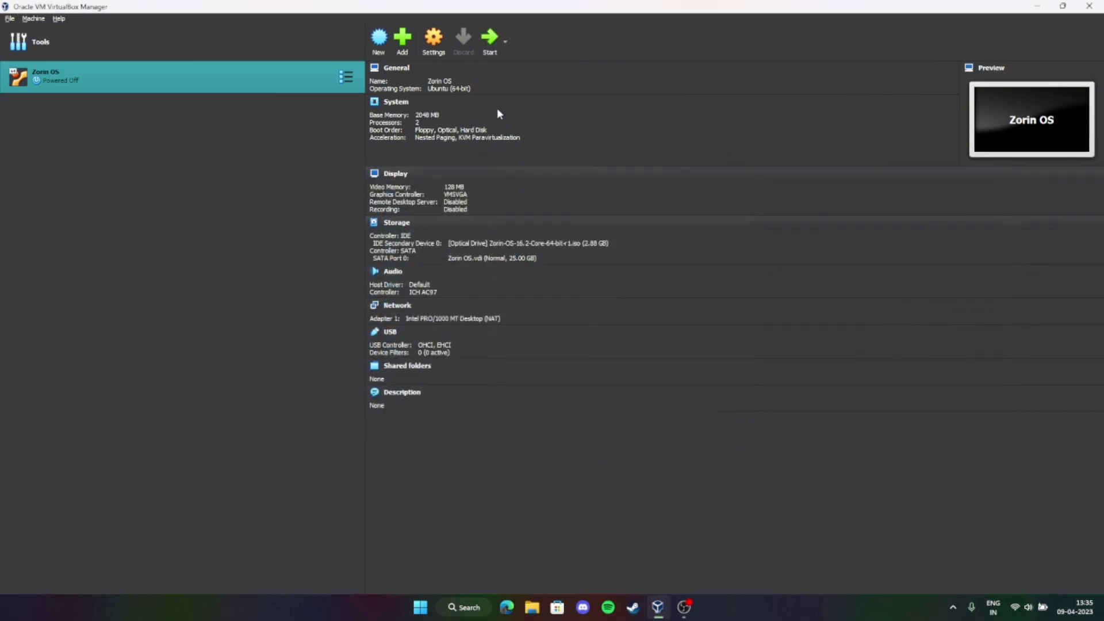
Start the Zorin OS VM and maximize its window
{"action": "left_click", "coordinate": [490, 41]}
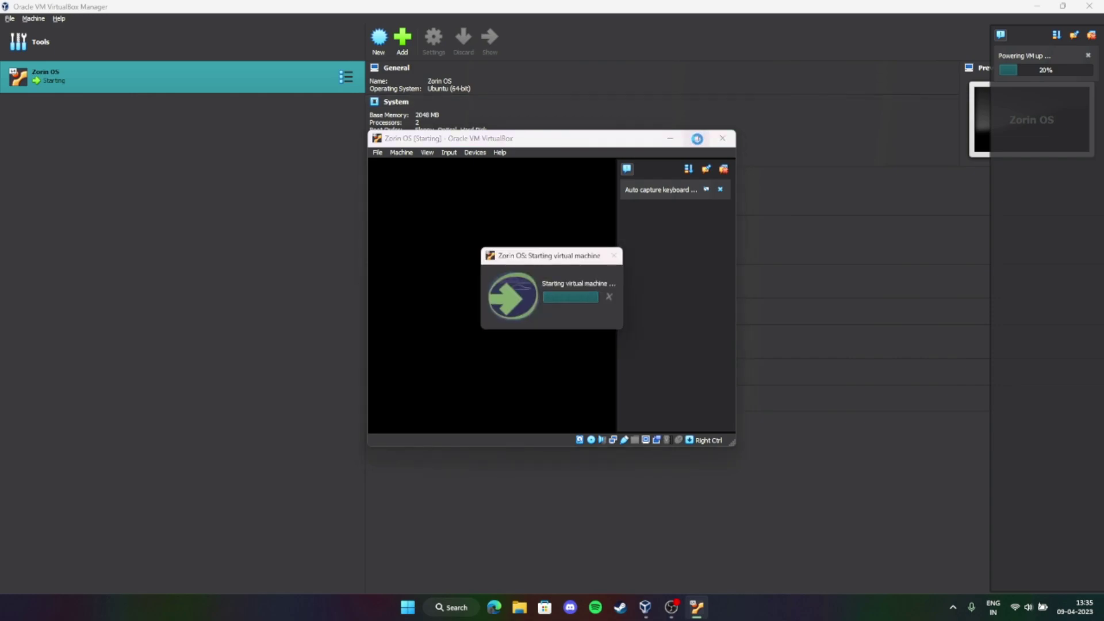
{"action": "left_click", "coordinate": [696, 138]}
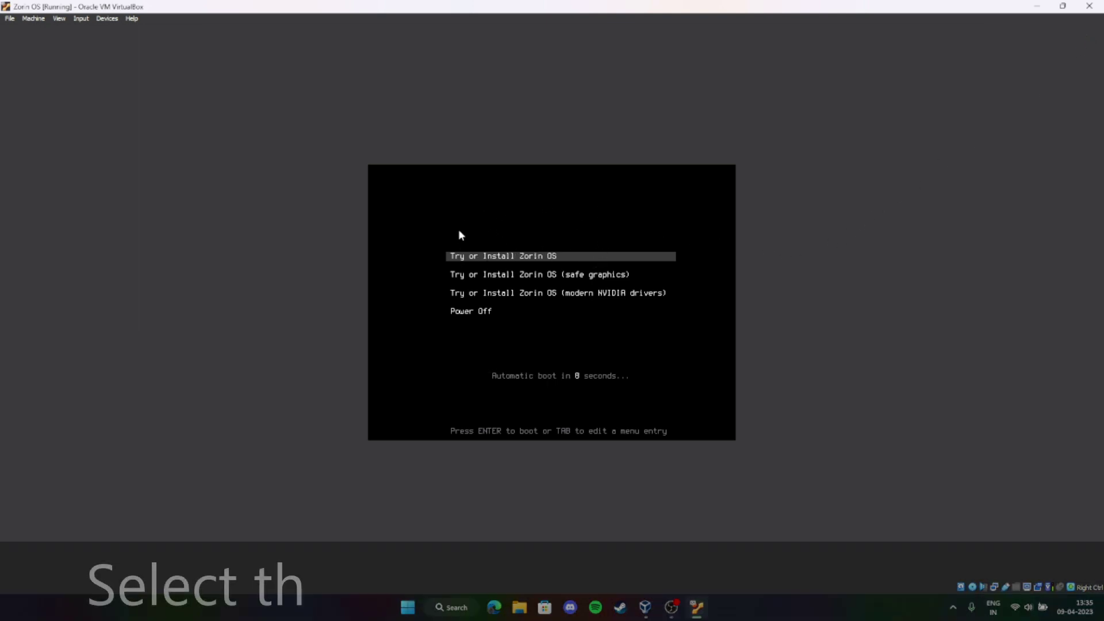
Boot the 'Try or Install Zorin OS' boot menu entry
{"action": "key", "text": "Return"}
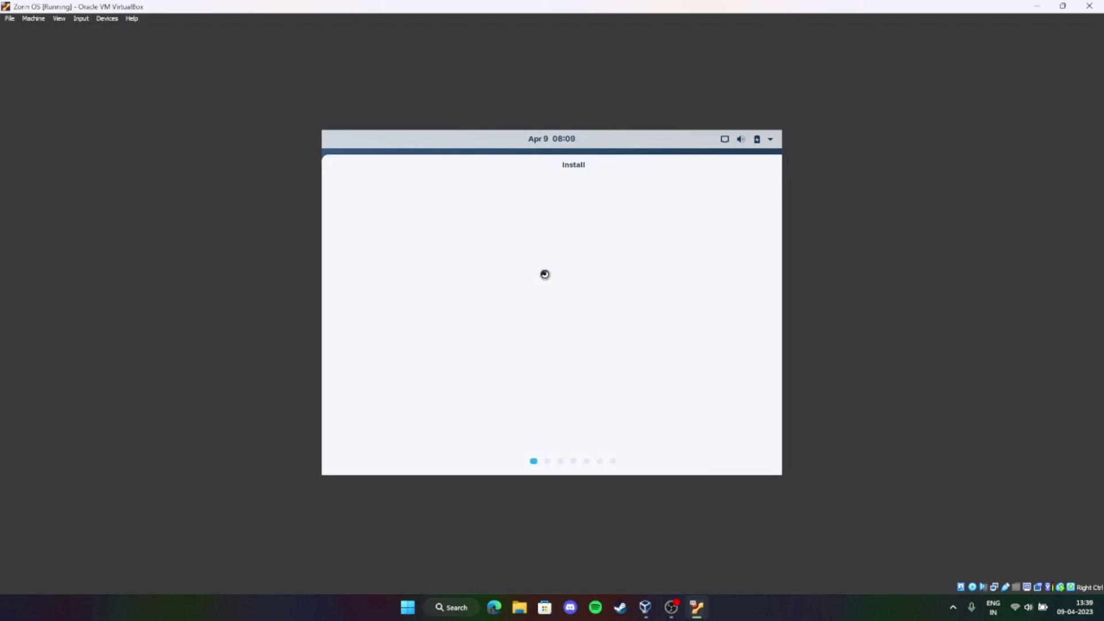
Begin installing Zorin OS with the English (US) keyboard and opt out of the census
{"action": "left_click", "coordinate": [695, 352]}
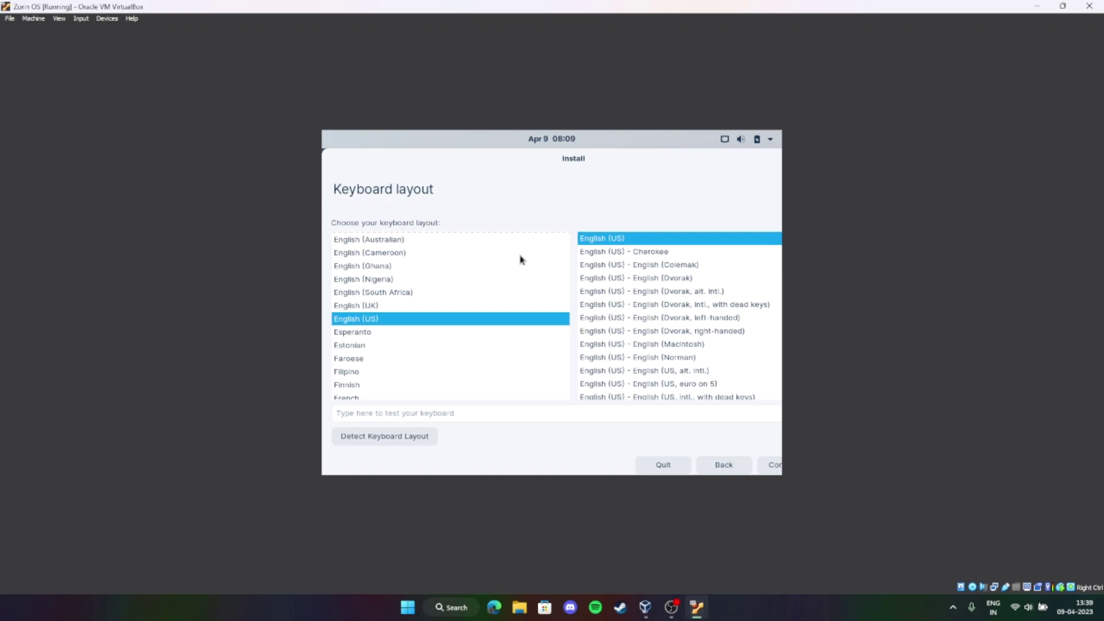
{"action": "left_click", "coordinate": [771, 465]}
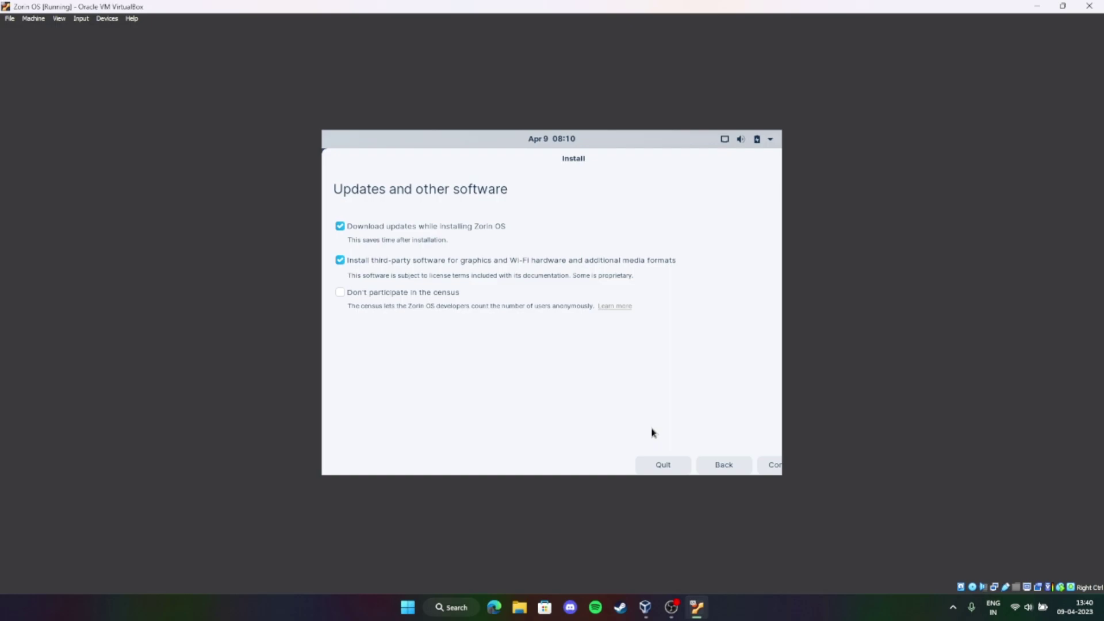
{"action": "left_click", "coordinate": [340, 292]}
Accept the updates and third-party software choices to reach disk setup
{"action": "left_click", "coordinate": [767, 467]}
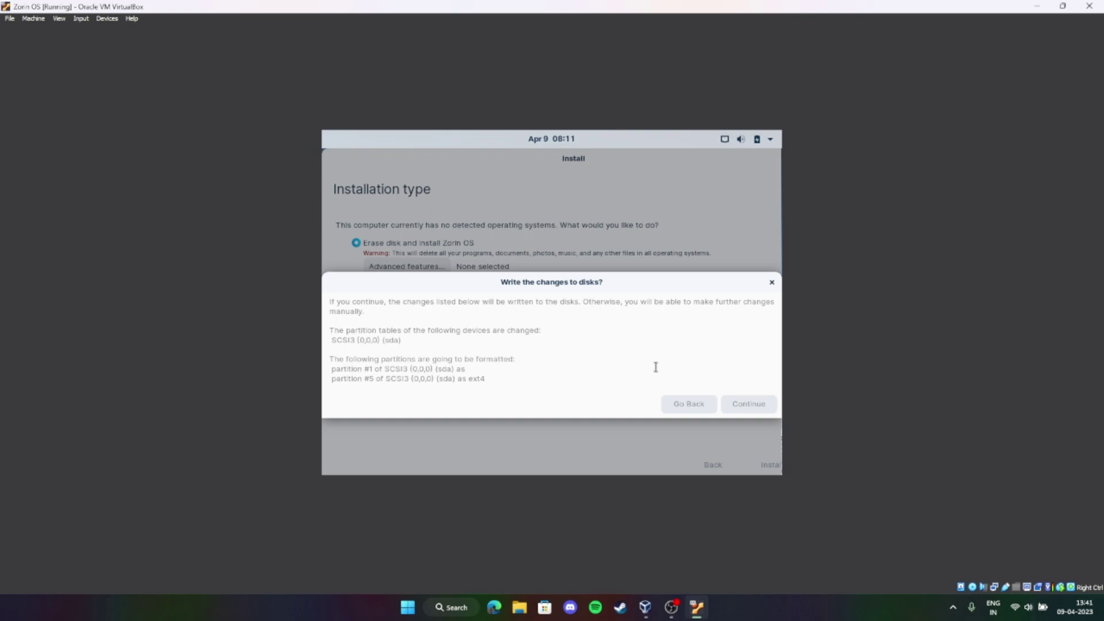
Confirm writing the sda partition changes and accept Kolkata as the location
{"action": "left_click", "coordinate": [747, 403]}
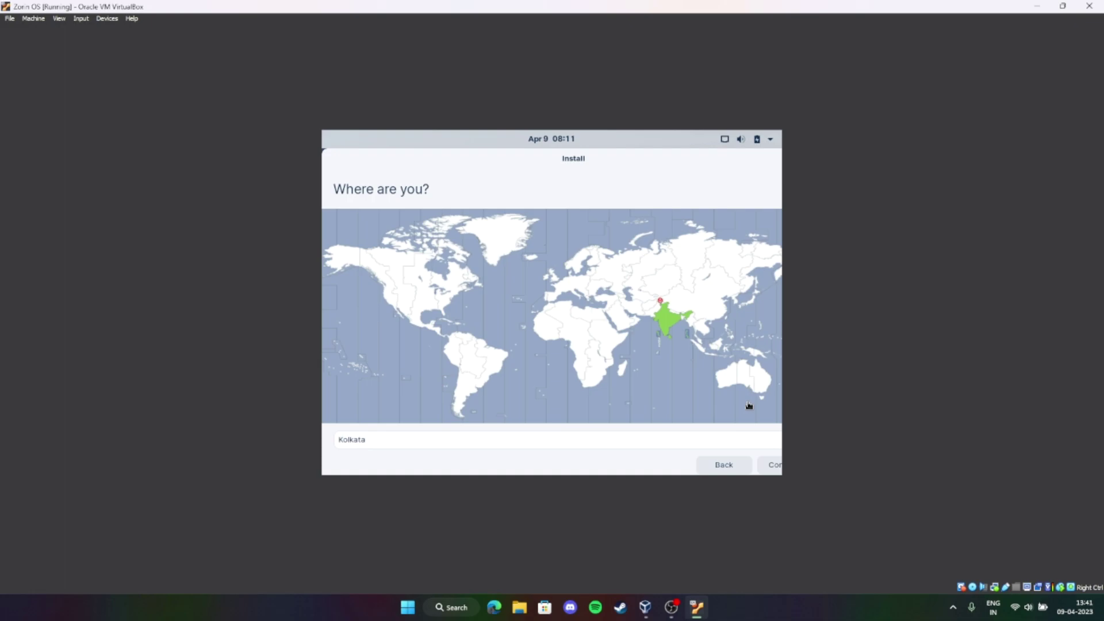
{"action": "left_click", "coordinate": [768, 463]}
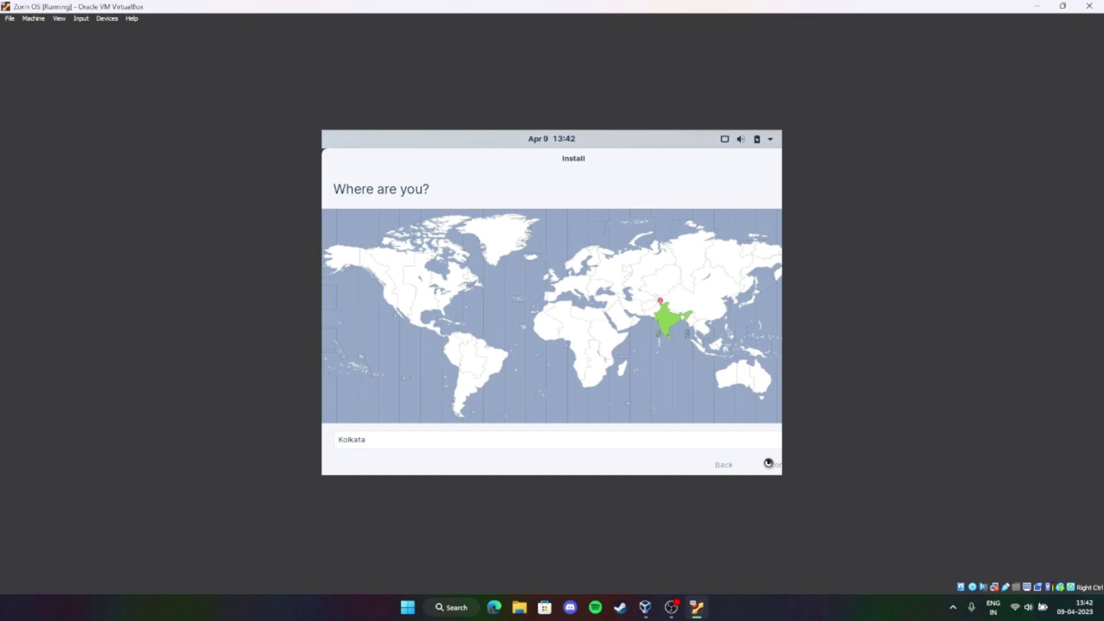
Enter the user account details and continue to start copying files
{"action": "type", "text": "tpm"}
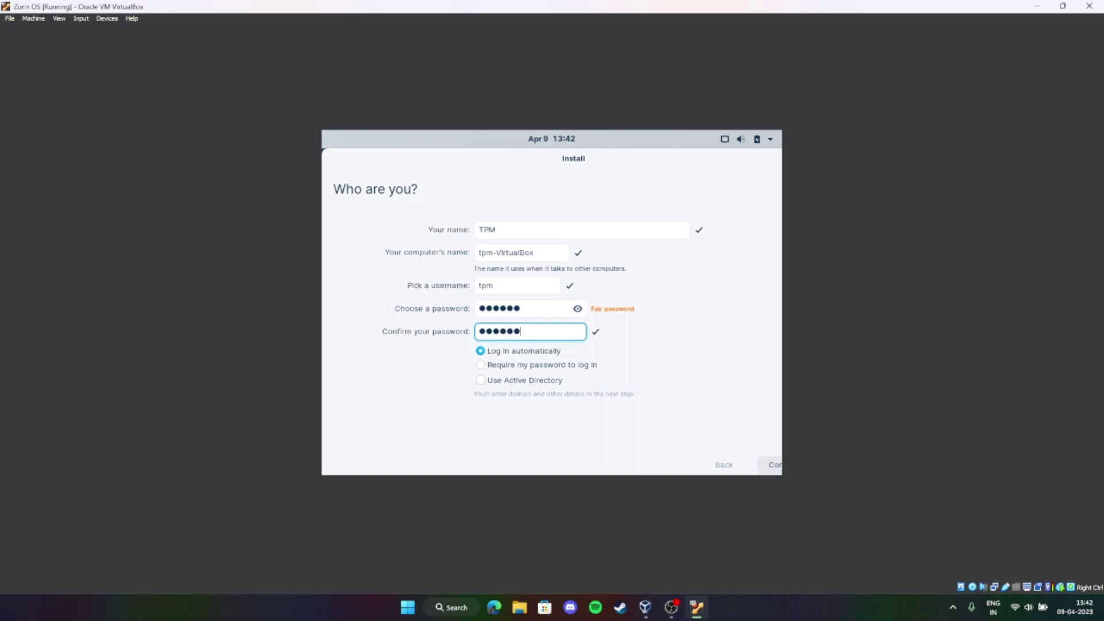
{"action": "left_click", "coordinate": [770, 462]}
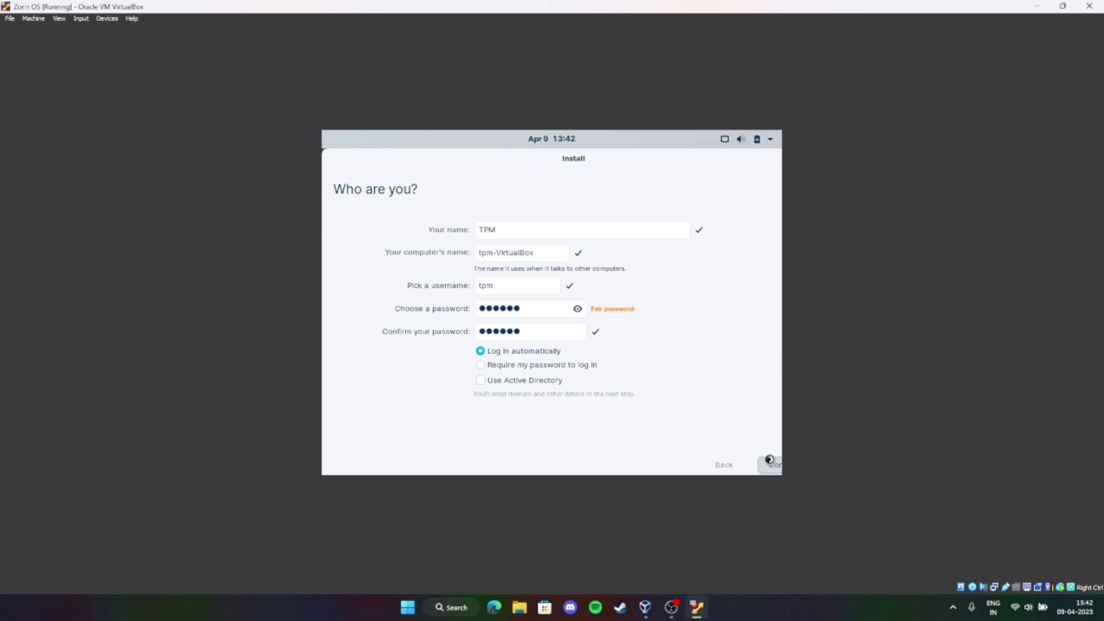
{"action": "left_click", "coordinate": [769, 463]}
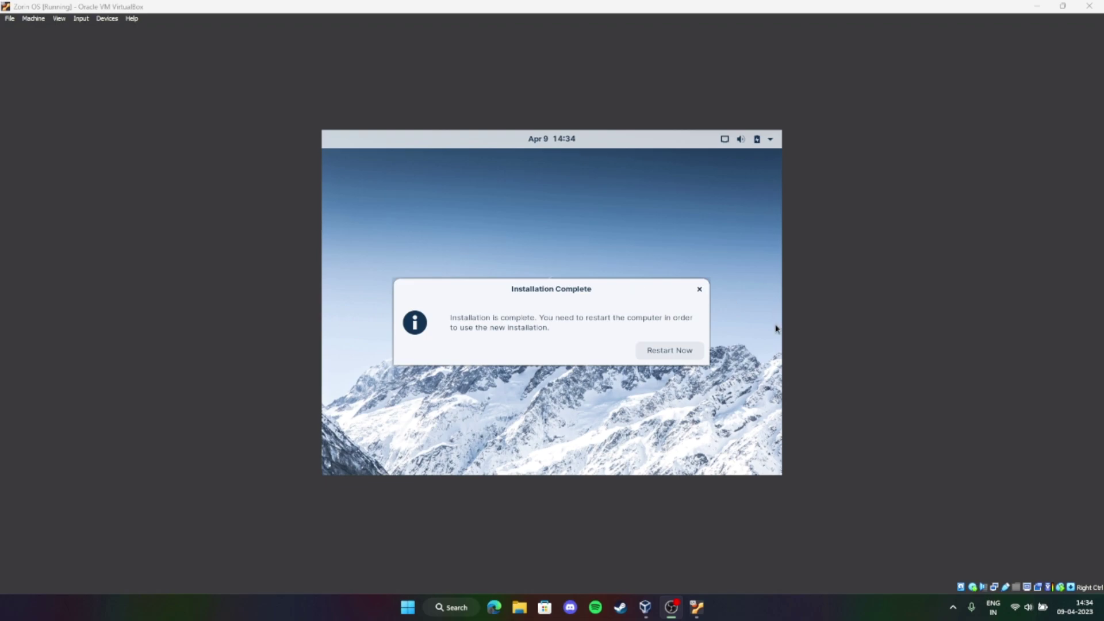
Restart into the installed Zorin OS, confirming the installation medium is removed
{"action": "left_click", "coordinate": [669, 349]}
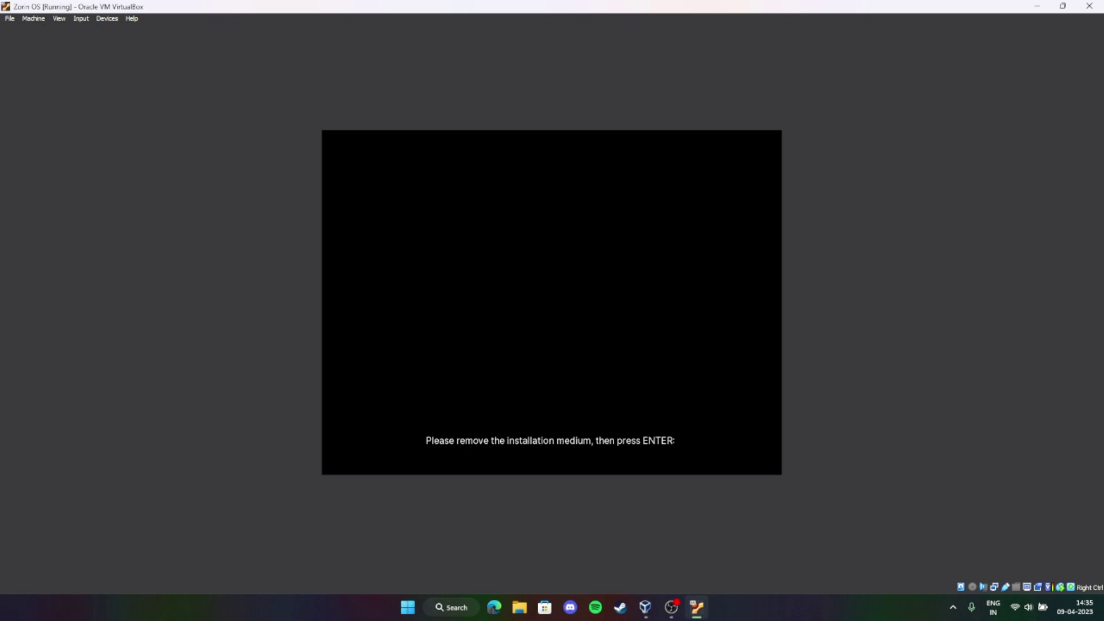
{"action": "key", "text": "Return"}
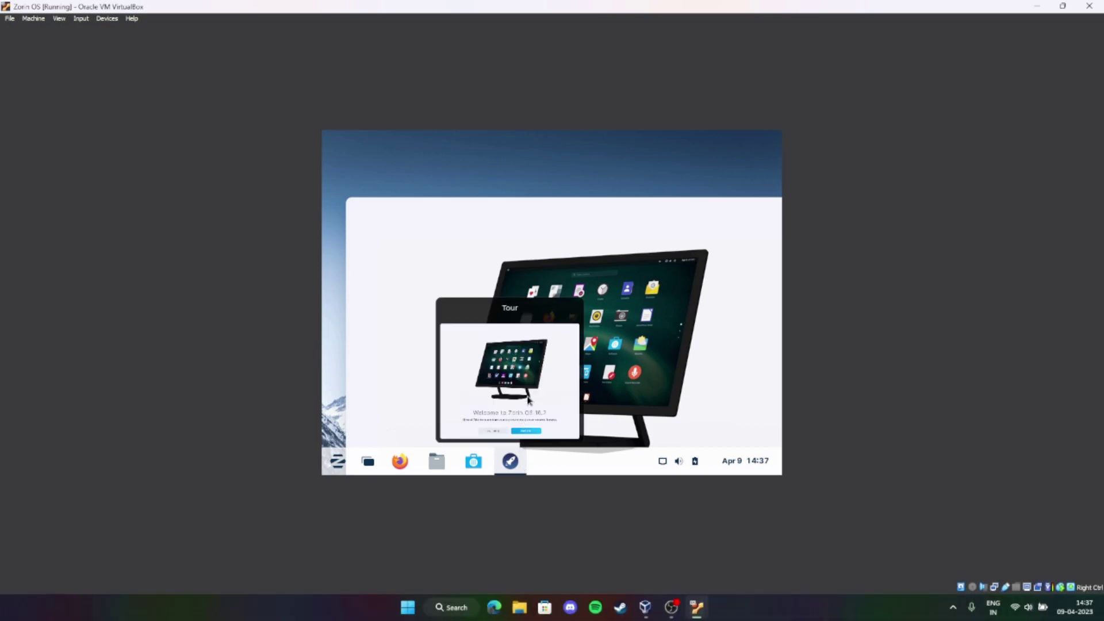
Close the welcome tour and insert the Guest Additions CD image from the Devices menu
{"action": "left_click", "coordinate": [572, 311]}
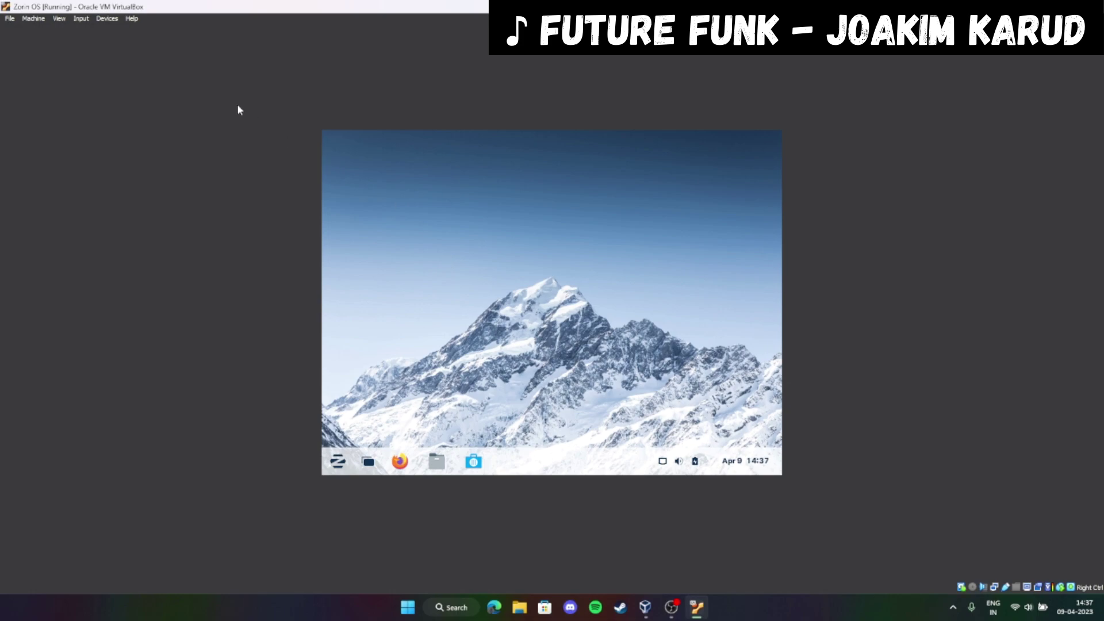
{"action": "left_click", "coordinate": [109, 21]}
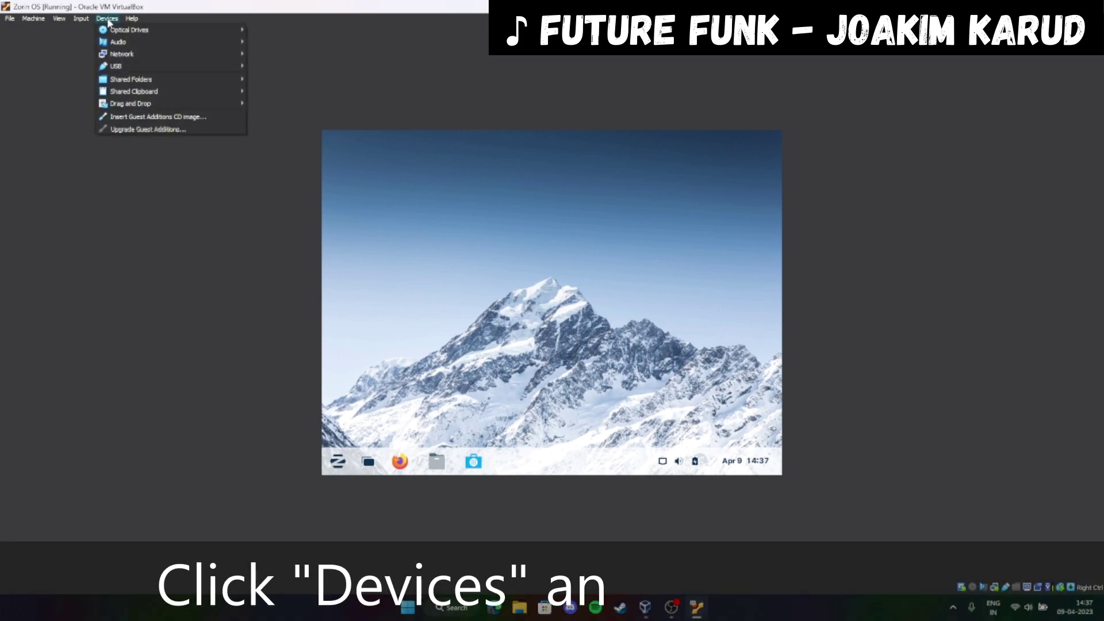
{"action": "left_click", "coordinate": [162, 117]}
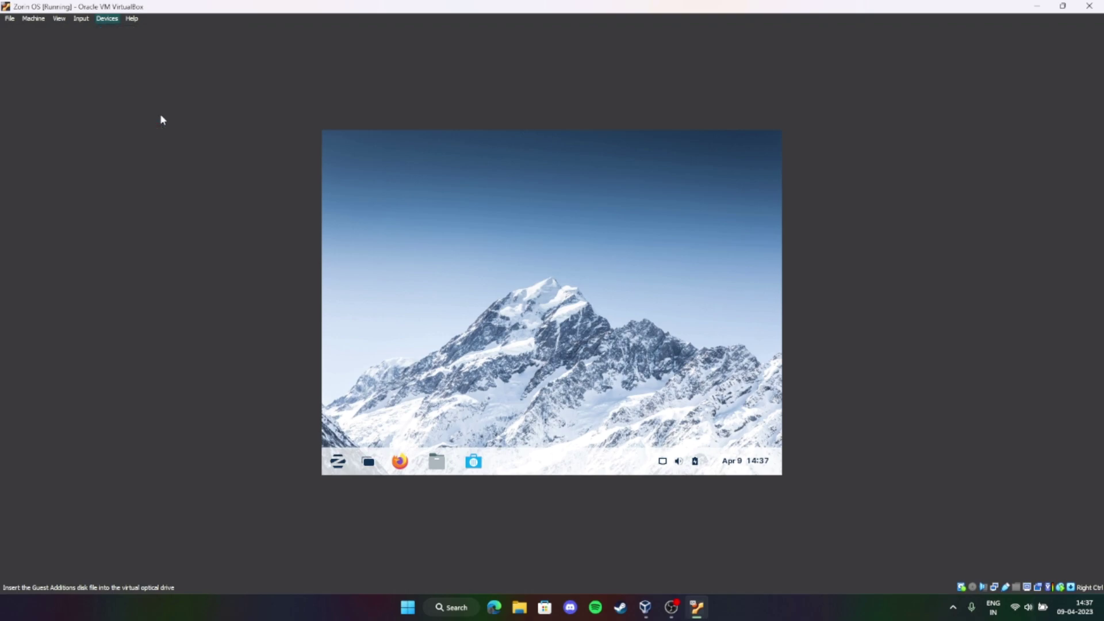
Run VBoxLinuxAdditions.run from the Guest Additions disc in a terminal
{"action": "left_click", "coordinate": [434, 461]}
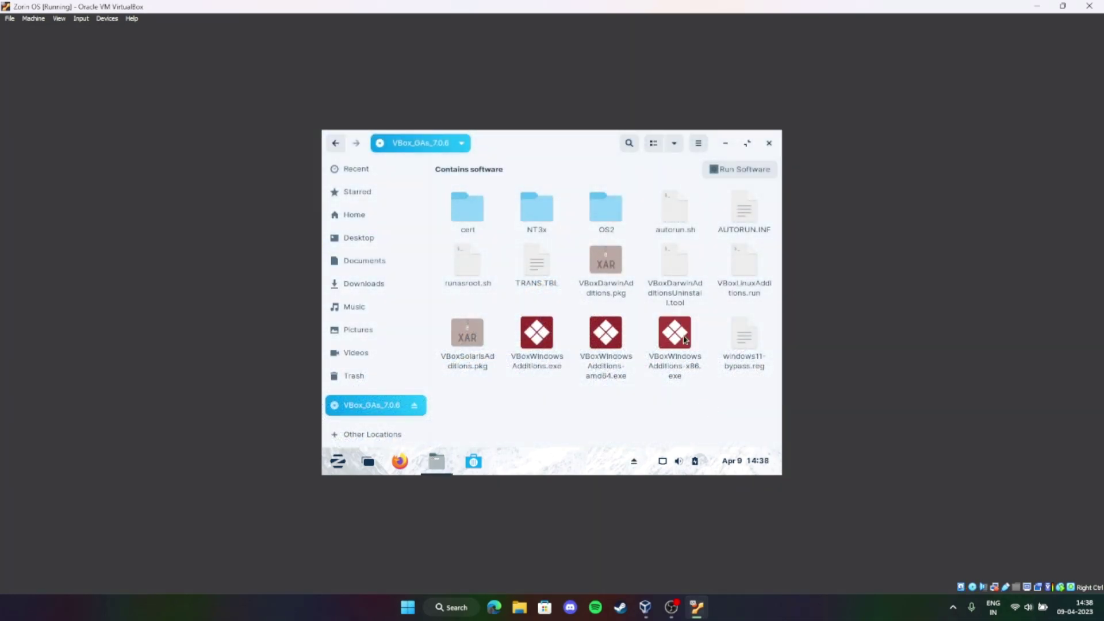
{"action": "left_click", "coordinate": [743, 266]}
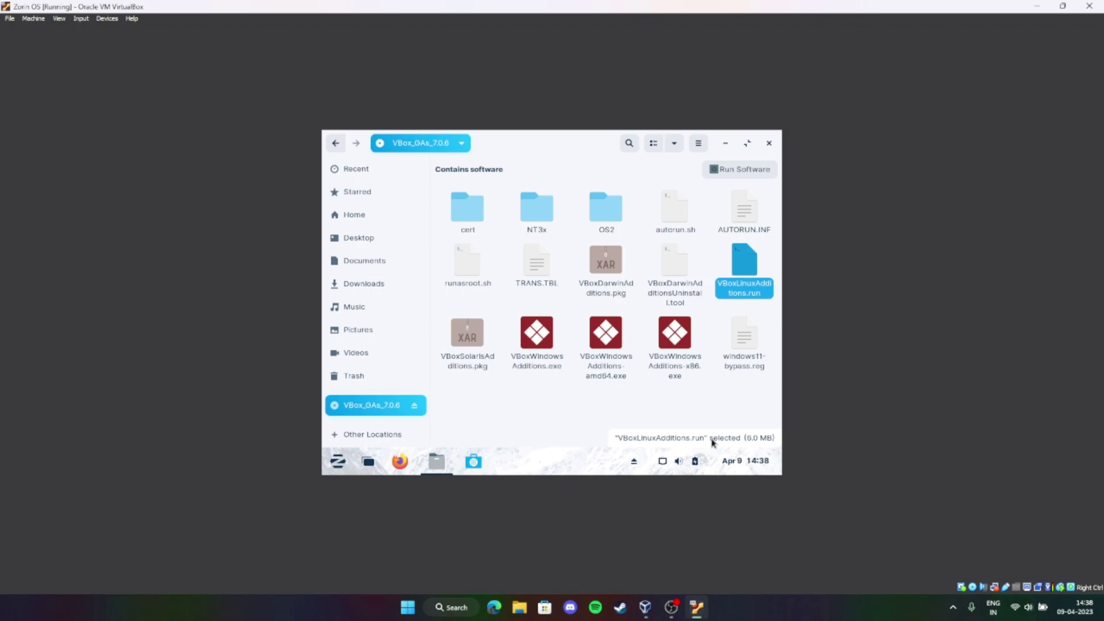
{"action": "key", "text": "Return"}
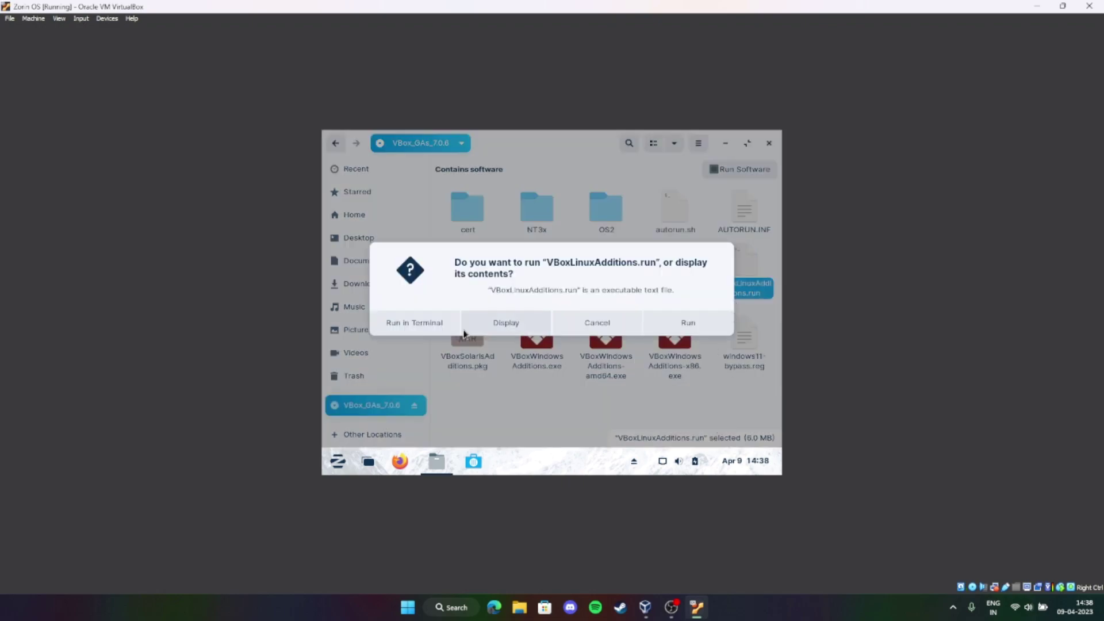
{"action": "left_click", "coordinate": [415, 325]}
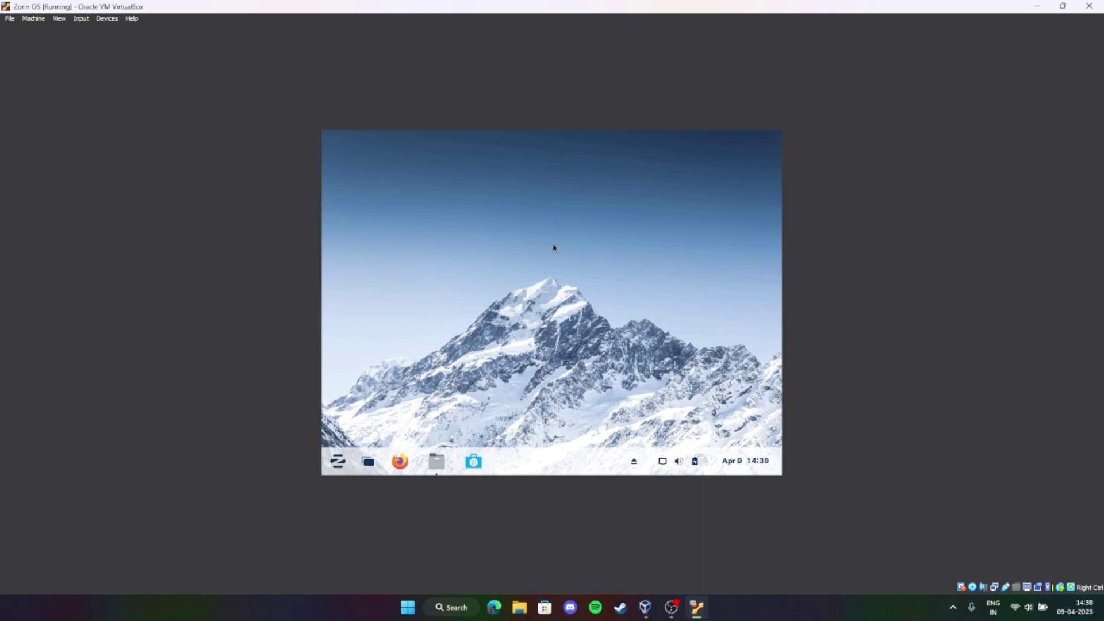
Open Zorin's Display Settings from the desktop and switch the VM window to full-screen mode
{"action": "right_click", "coordinate": [554, 248]}
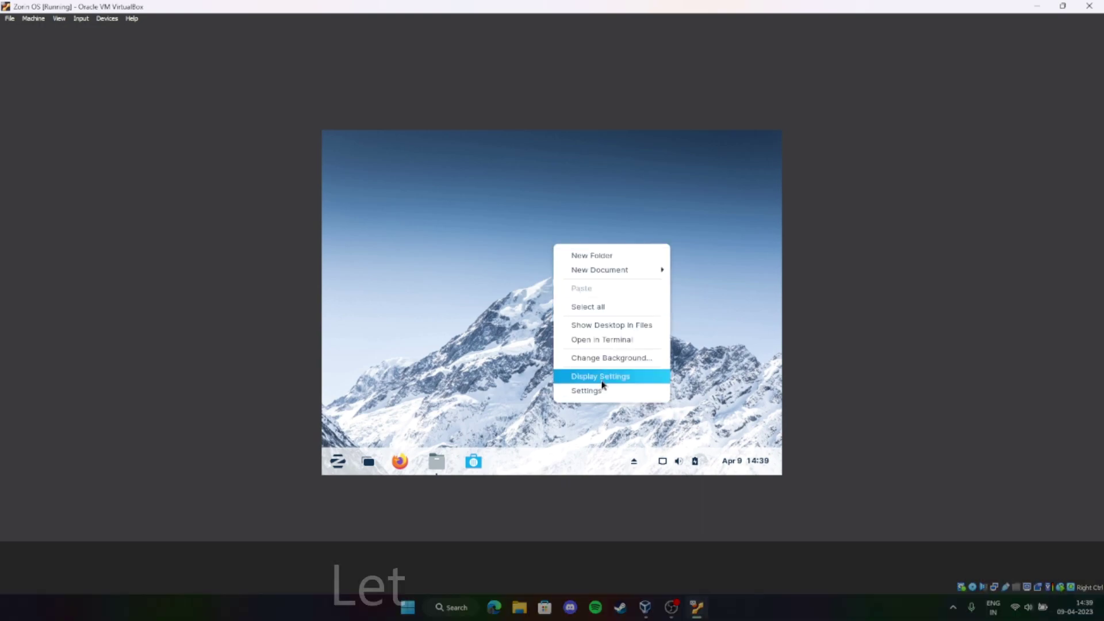
{"action": "left_click", "coordinate": [602, 381]}
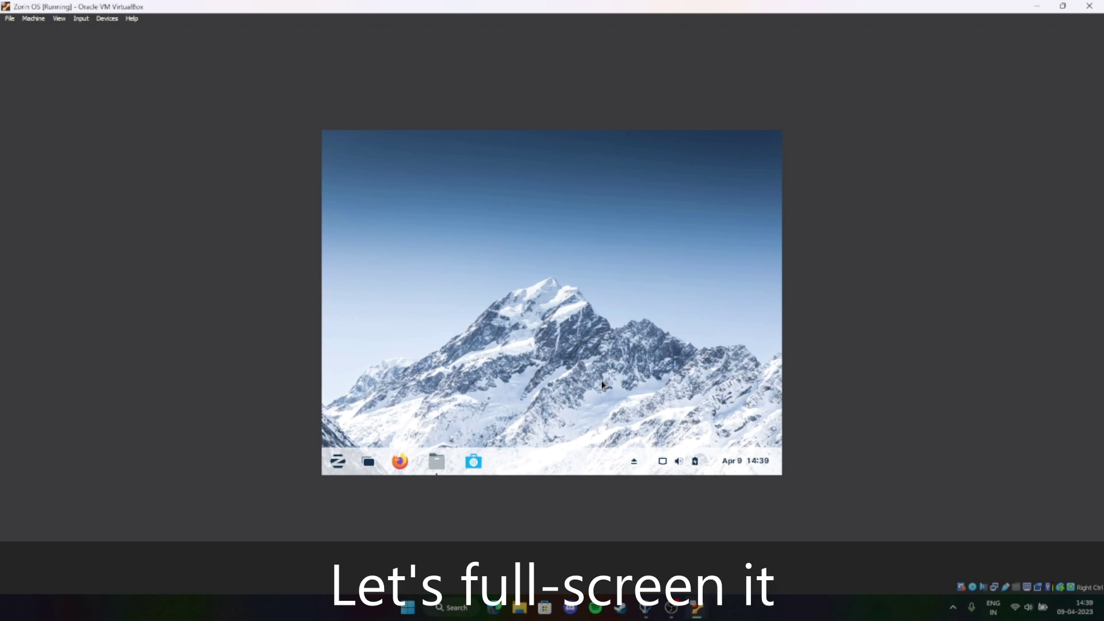
{"action": "left_click", "coordinate": [60, 24]}
{"action": "left_click", "coordinate": [67, 32]}
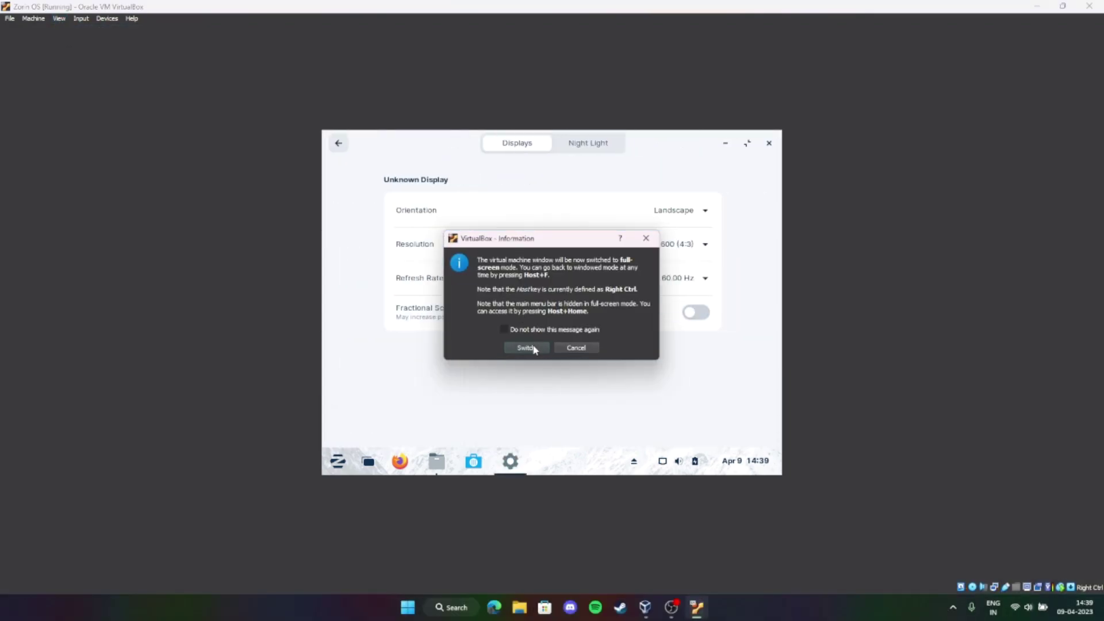
{"action": "left_click", "coordinate": [525, 347]}
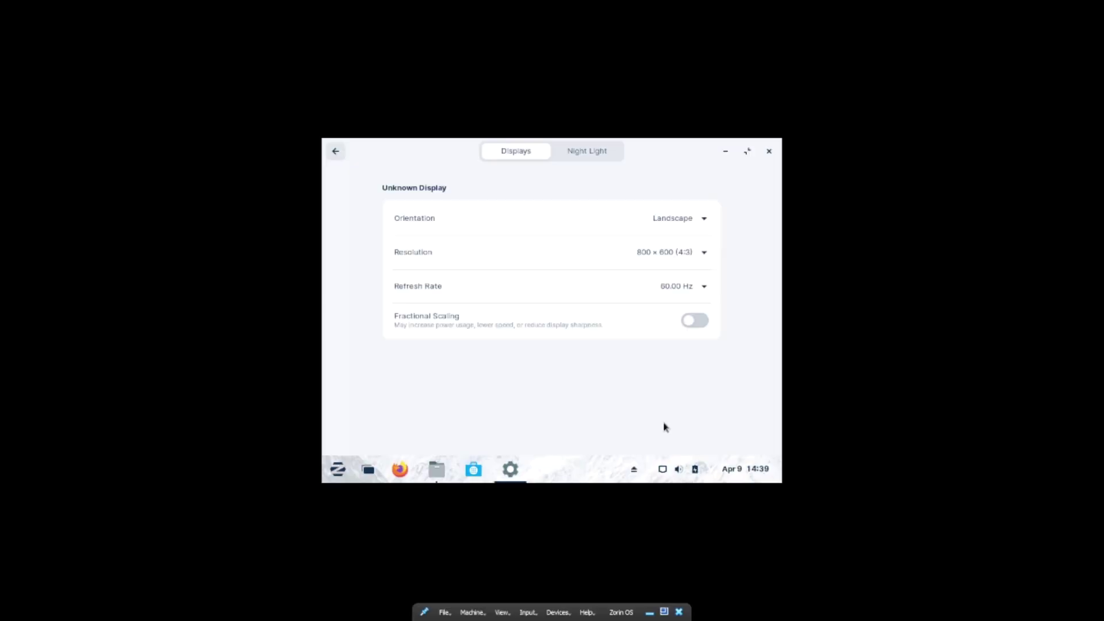
Set the resolution to 1920 × 1080 (16:9), apply it, and keep the changes
{"action": "left_click", "coordinate": [699, 255]}
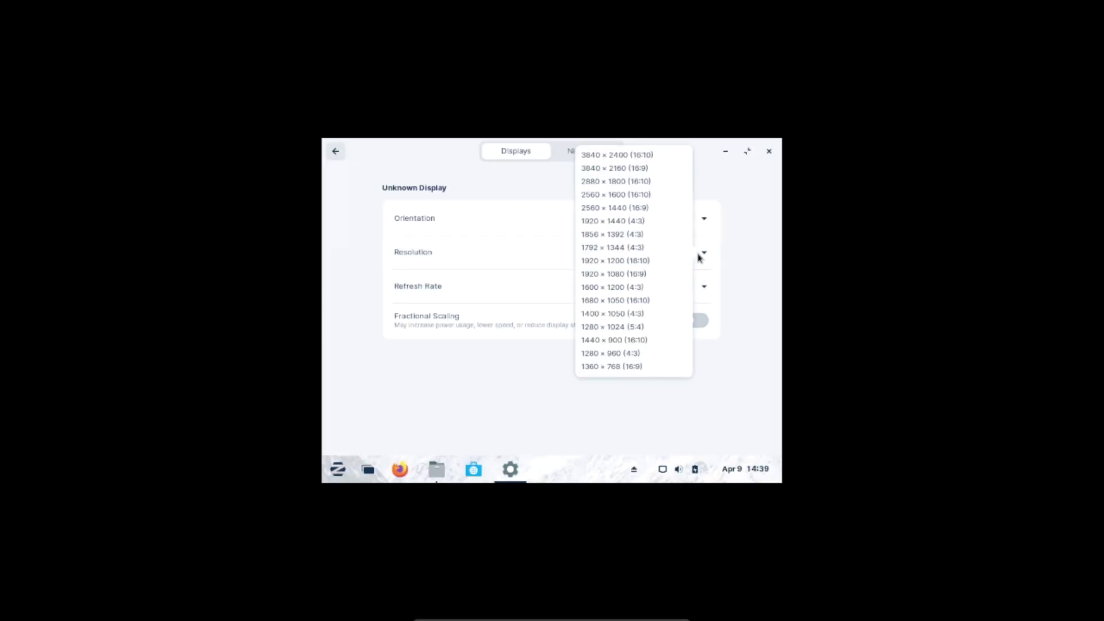
{"action": "left_click", "coordinate": [625, 274]}
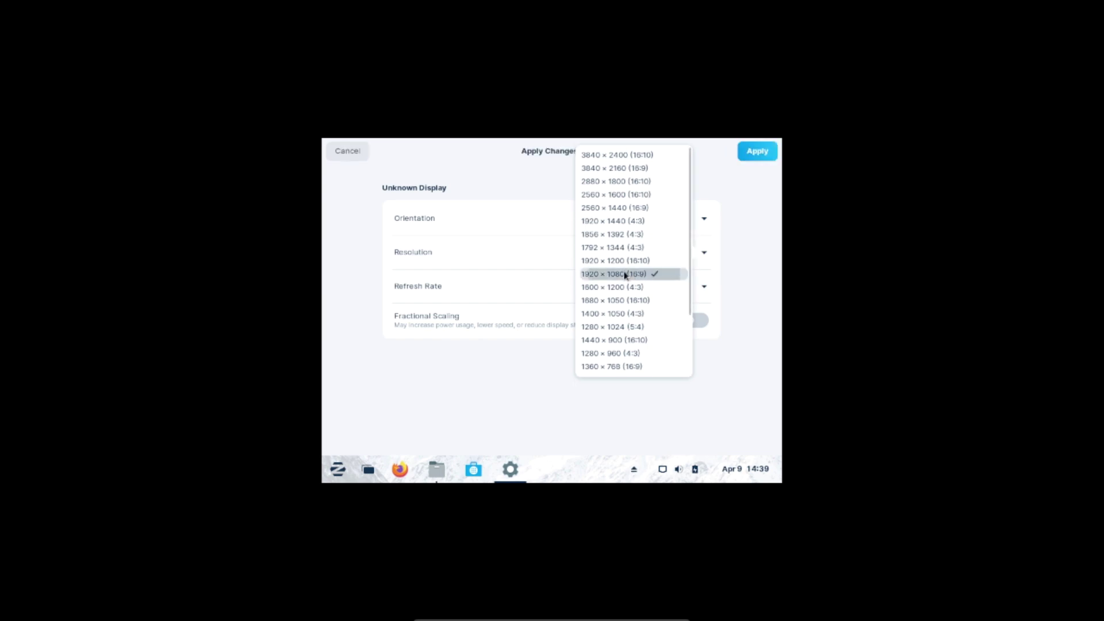
{"action": "left_click", "coordinate": [758, 152]}
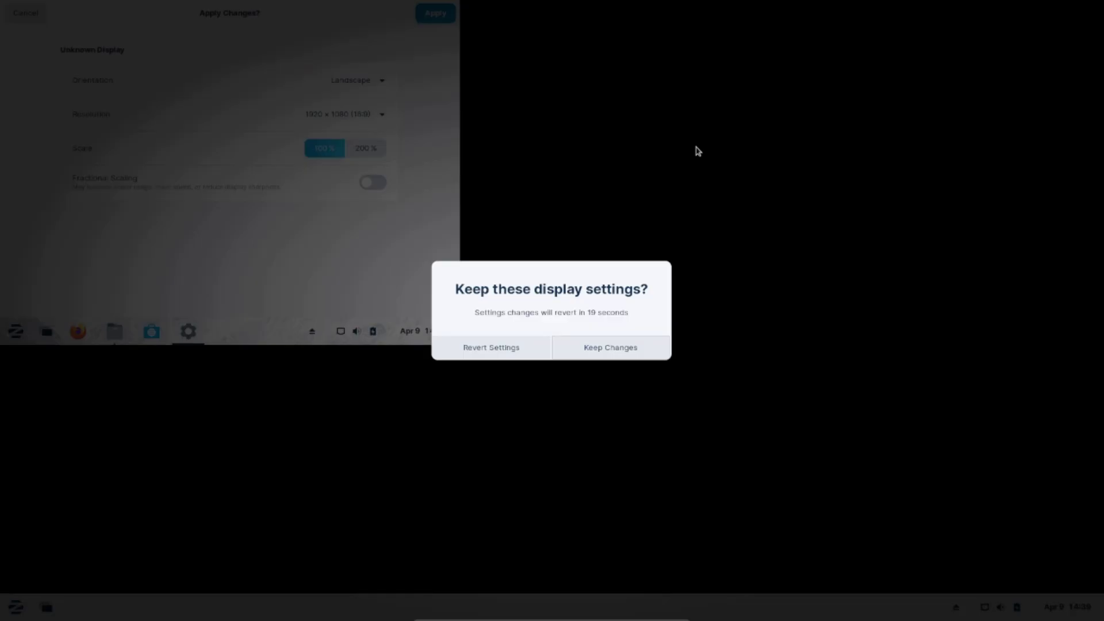
{"action": "left_click", "coordinate": [606, 352]}
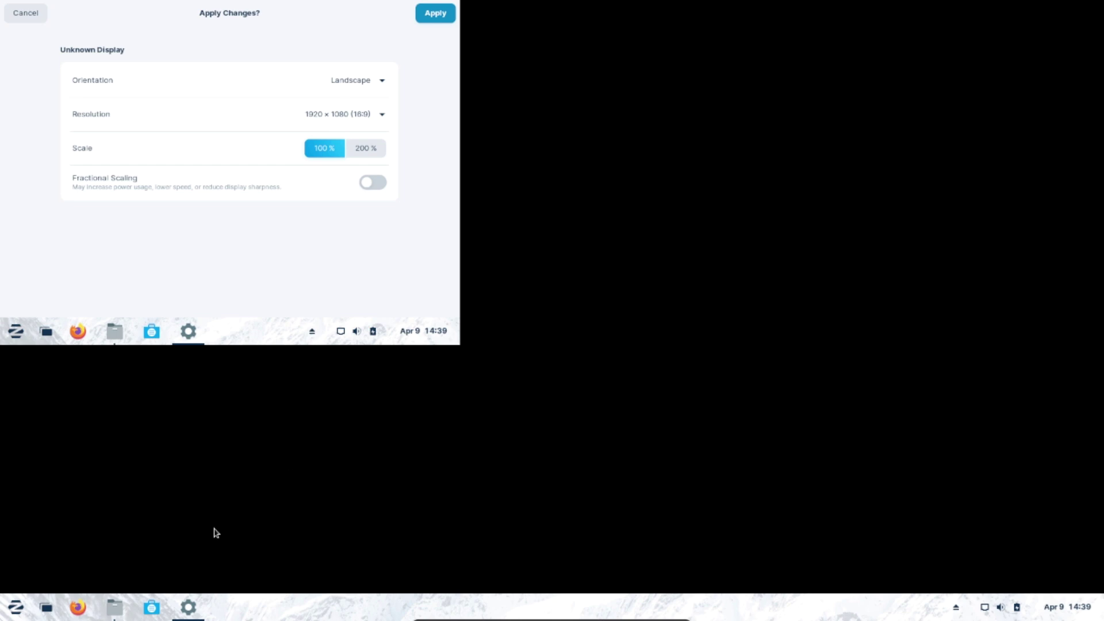
{"action": "left_click", "coordinate": [424, 19]}
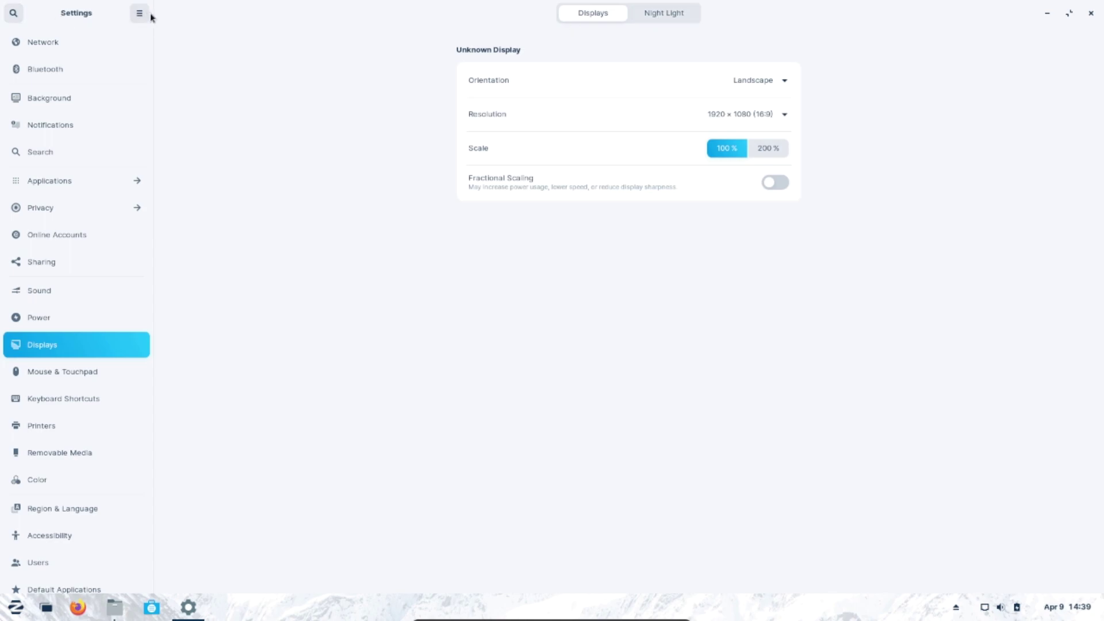
Close the Zorin Settings window from its taskbar preview
{"action": "mouse_move", "coordinate": [188, 607]}
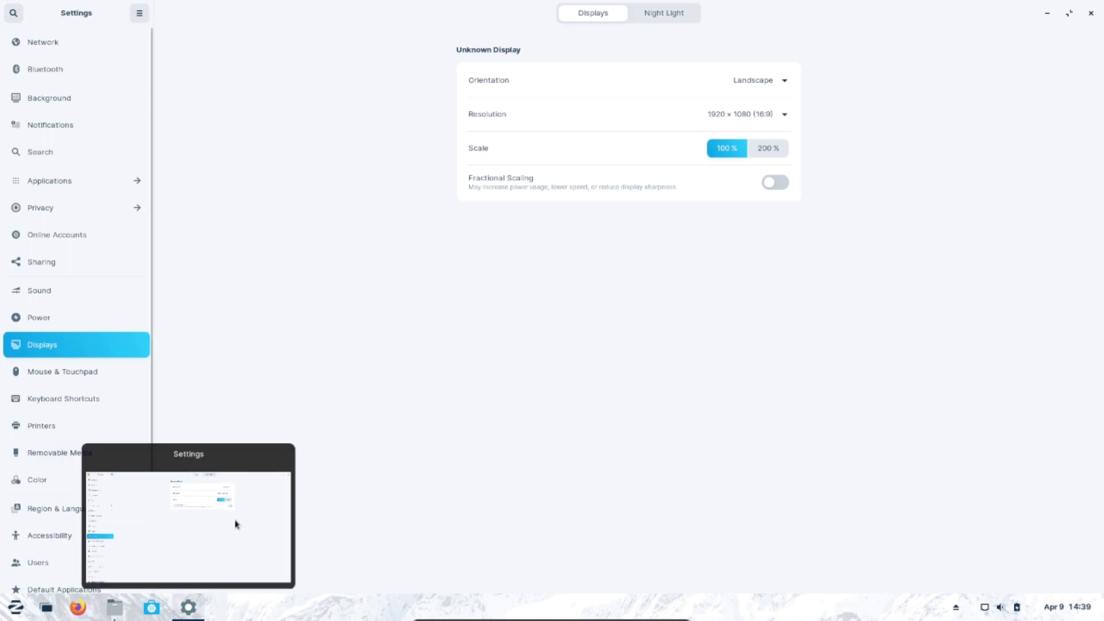
{"action": "left_click", "coordinate": [285, 455]}
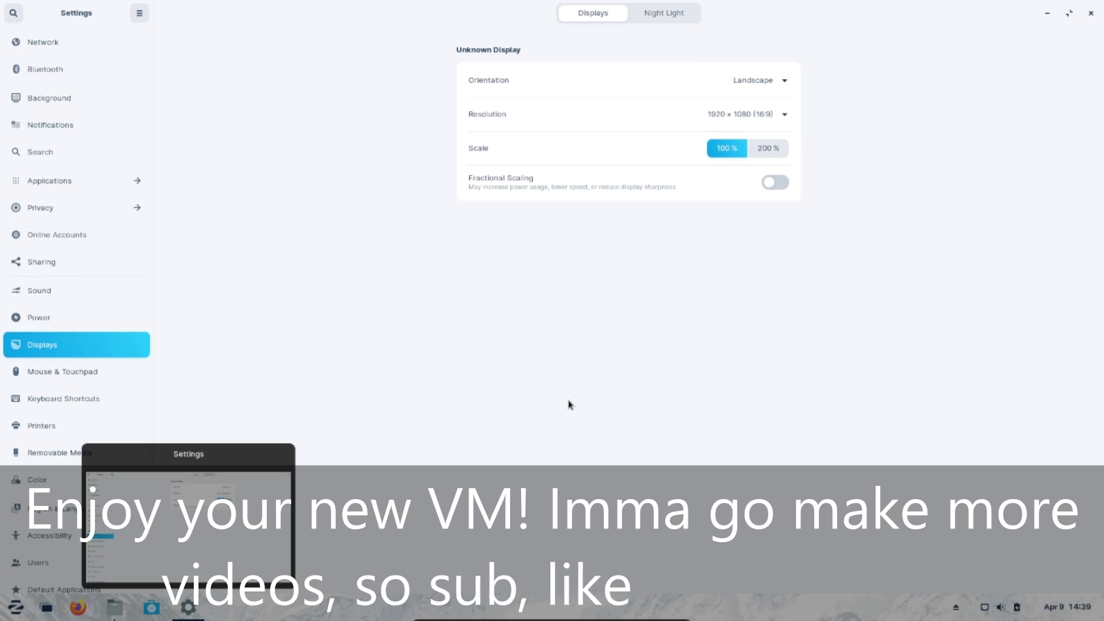